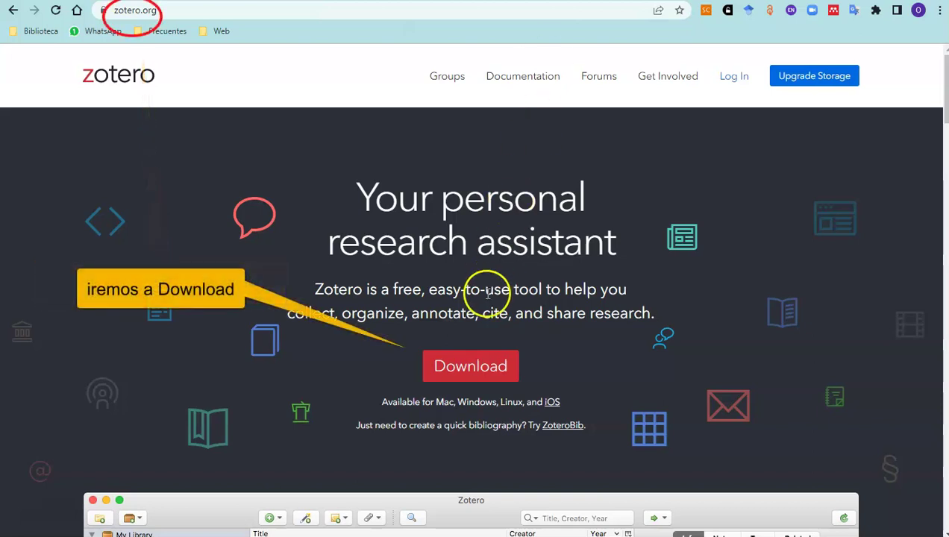
# - Install the Zotero Connector extension in Chrome from Zotero's download page and dismiss the installation notice
pyautogui.click(476, 376)
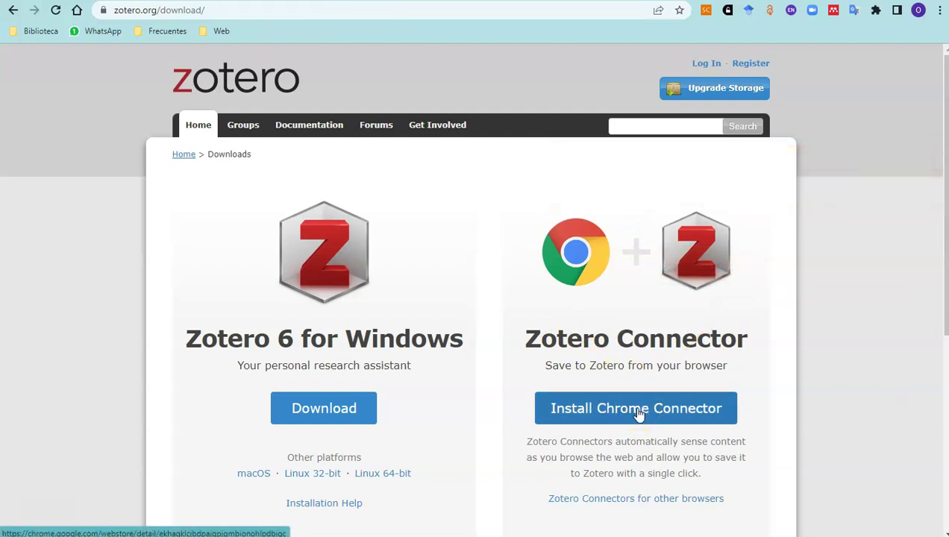
pyautogui.click(638, 413)
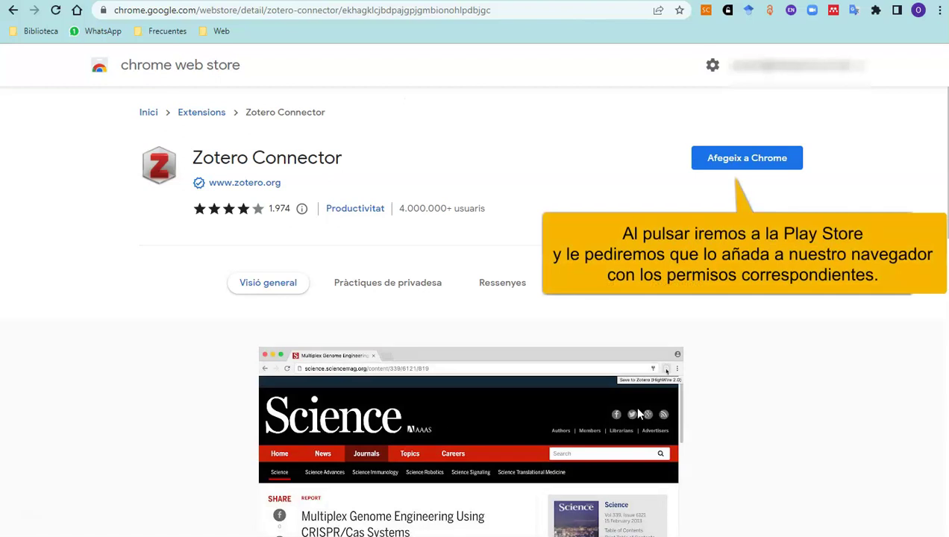
pyautogui.click(754, 162)
pyautogui.click(513, 124)
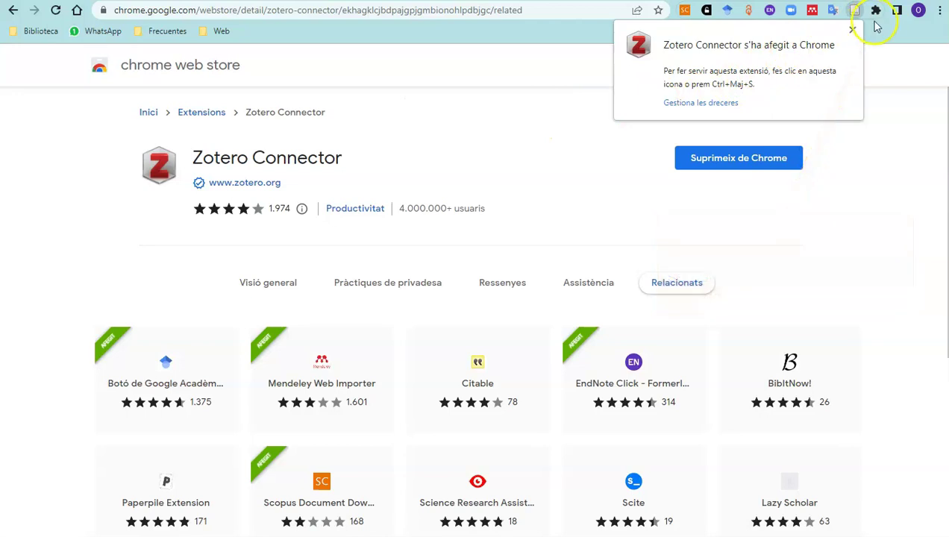
pyautogui.click(852, 30)
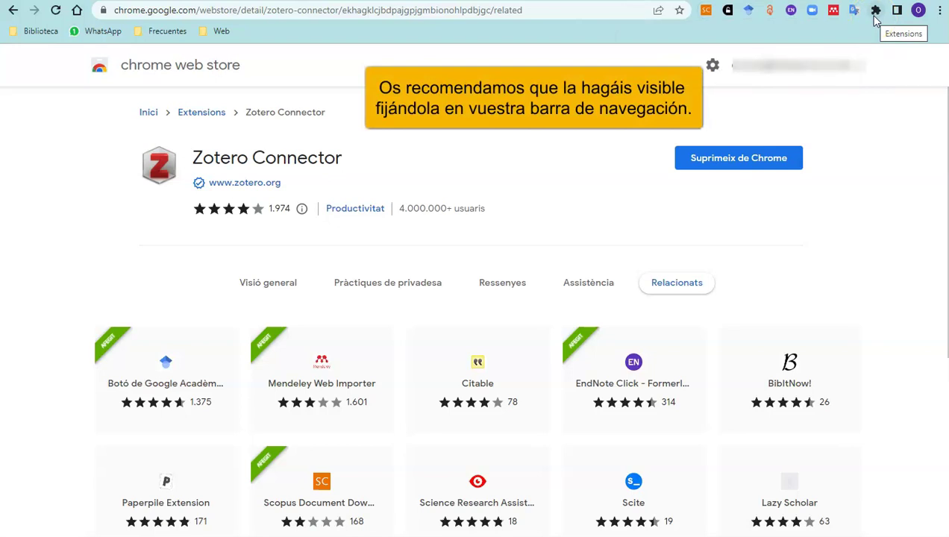
# - Pin the Zotero Connector extension so it stays visible in the browser
pyautogui.click(875, 18)
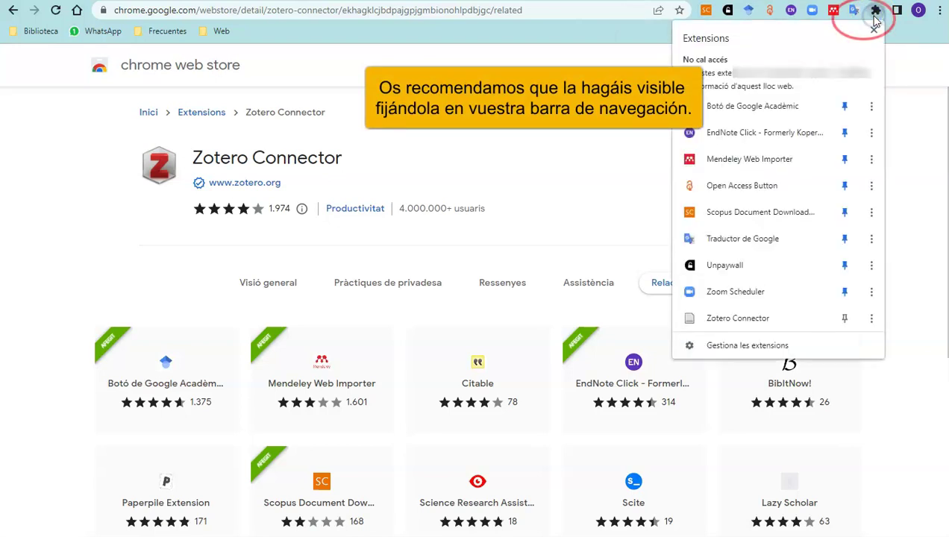
pyautogui.click(845, 321)
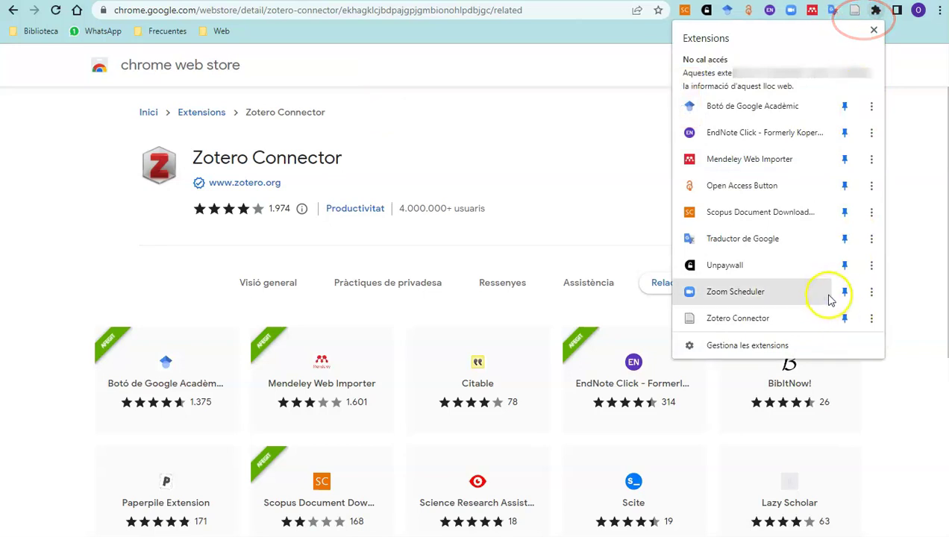
pyautogui.click(916, 194)
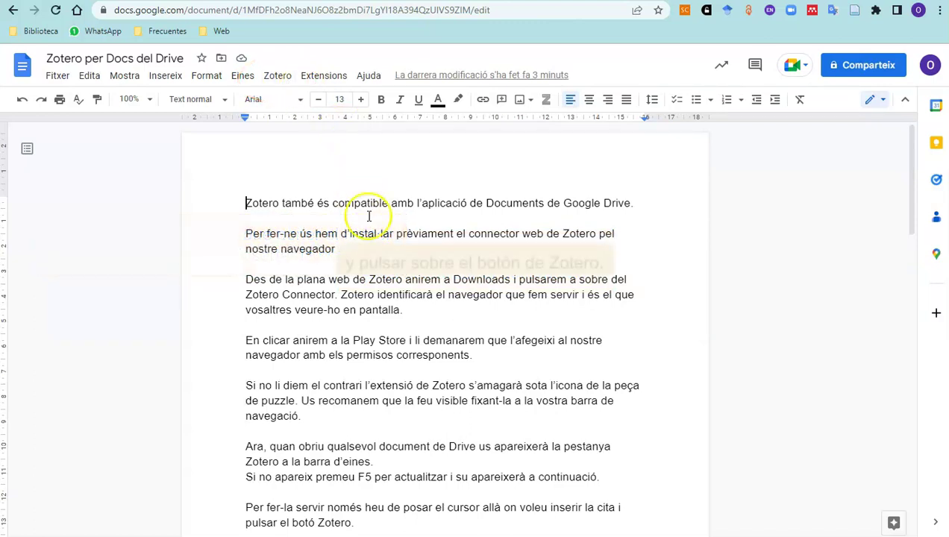
# - Try to add a Zotero citation after "nostre navegador" in the second paragraph of the Google Docs document
pyautogui.click(396, 251)
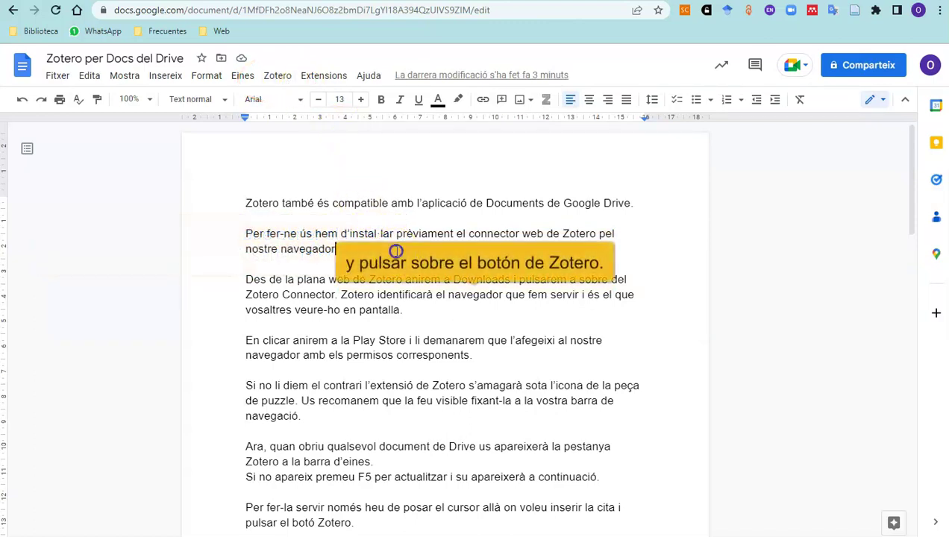
pyautogui.click(275, 78)
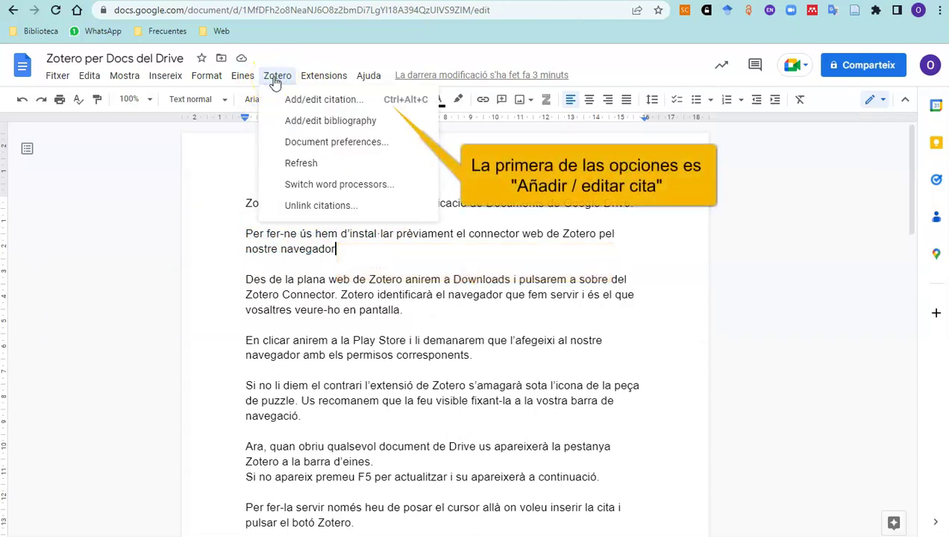
pyautogui.click(334, 99)
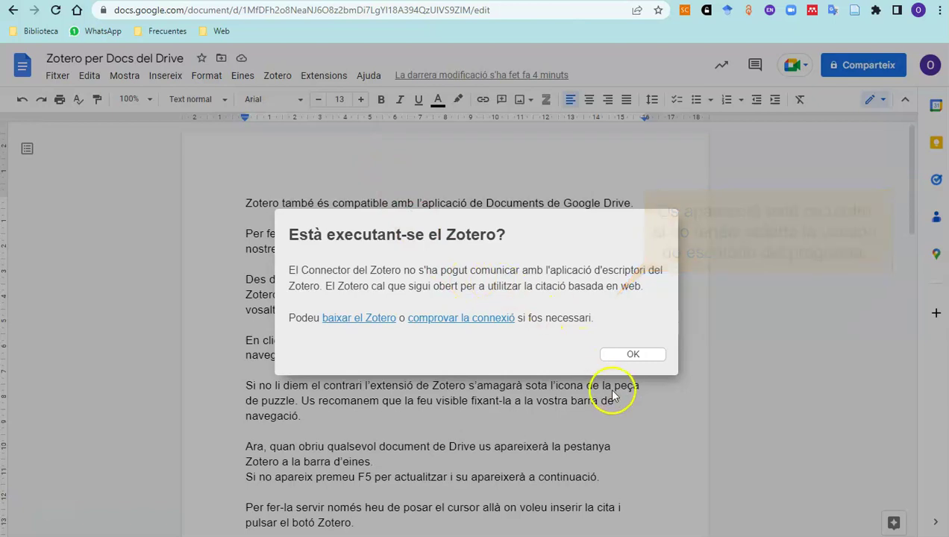
pyautogui.click(631, 356)
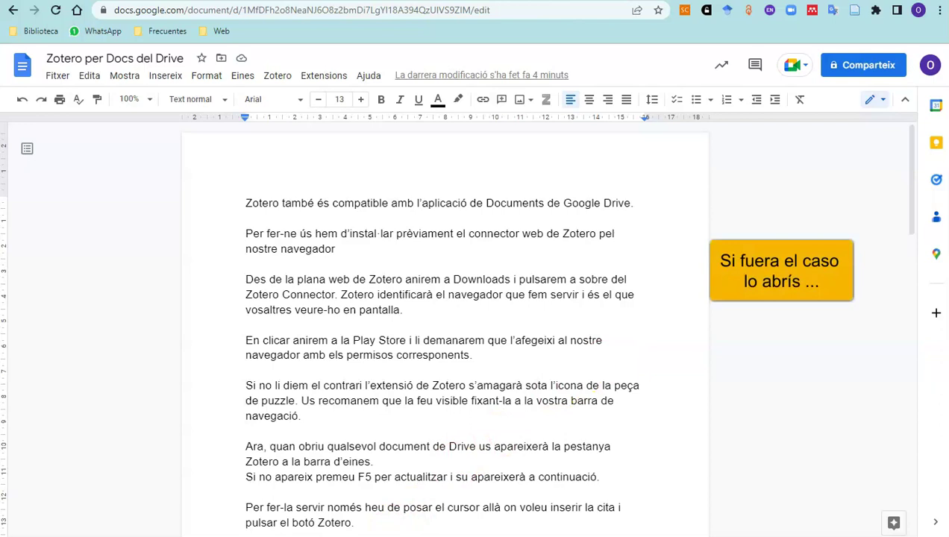
# - Launch the Zotero desktop application from Windows
pyautogui.press('super')
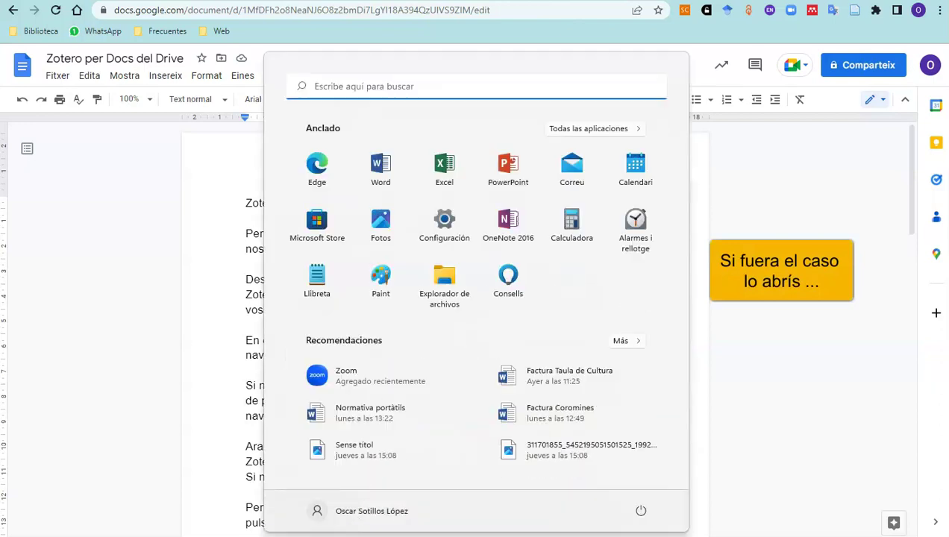
pyautogui.click(359, 88)
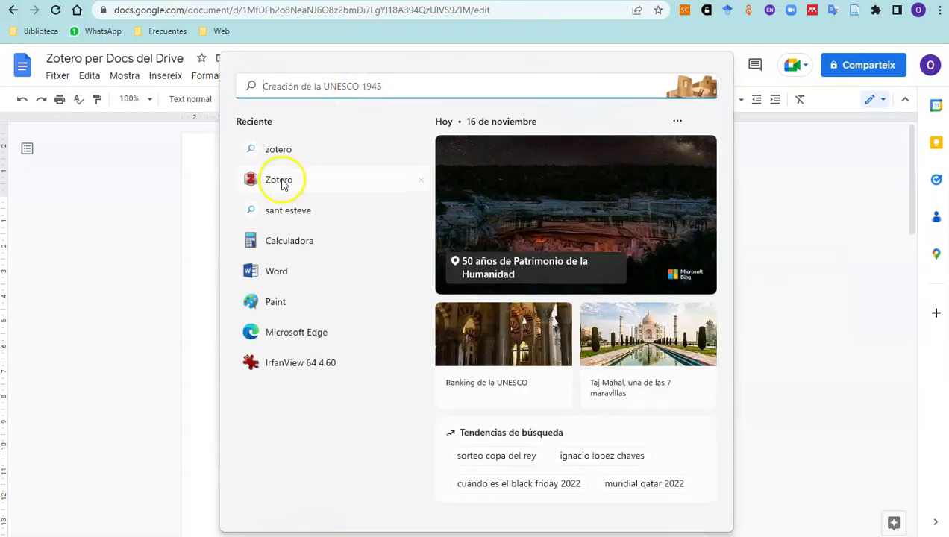
pyautogui.click(281, 182)
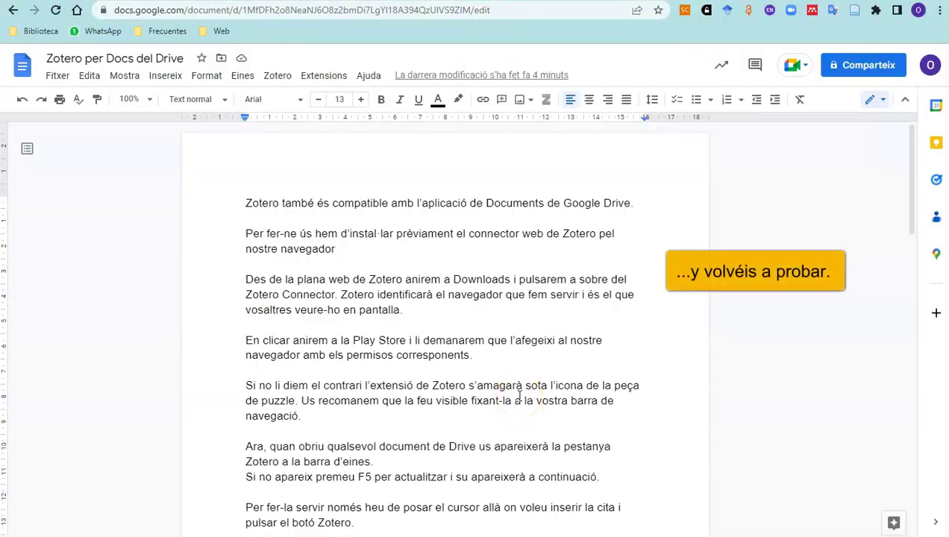
# - Start adding the citation again from the document and choose the Google account for Zotero Google Docs Integration
pyautogui.click(278, 76)
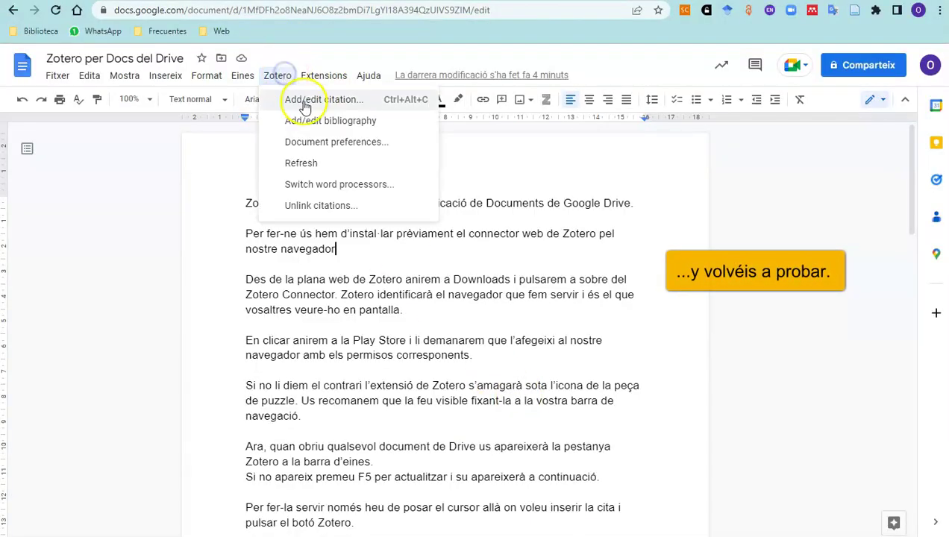
pyautogui.click(305, 102)
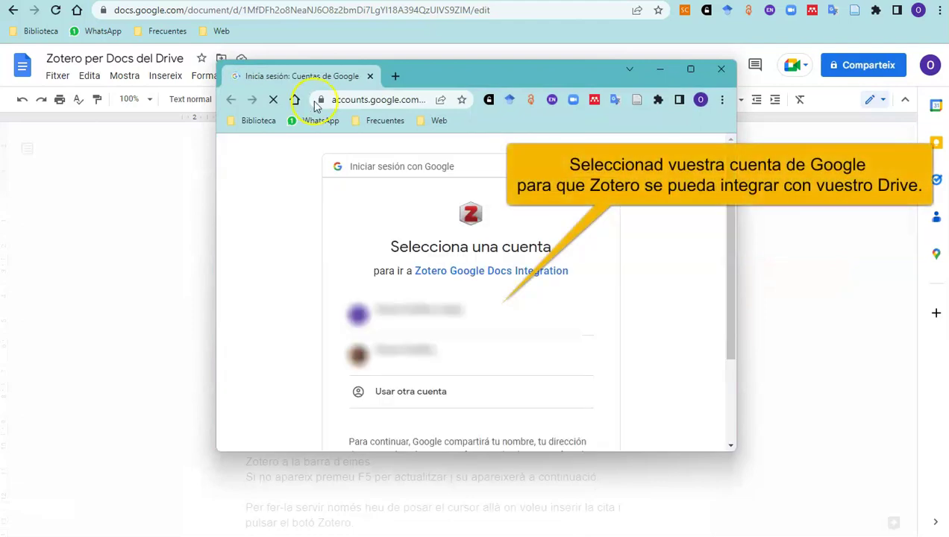
pyautogui.click(432, 316)
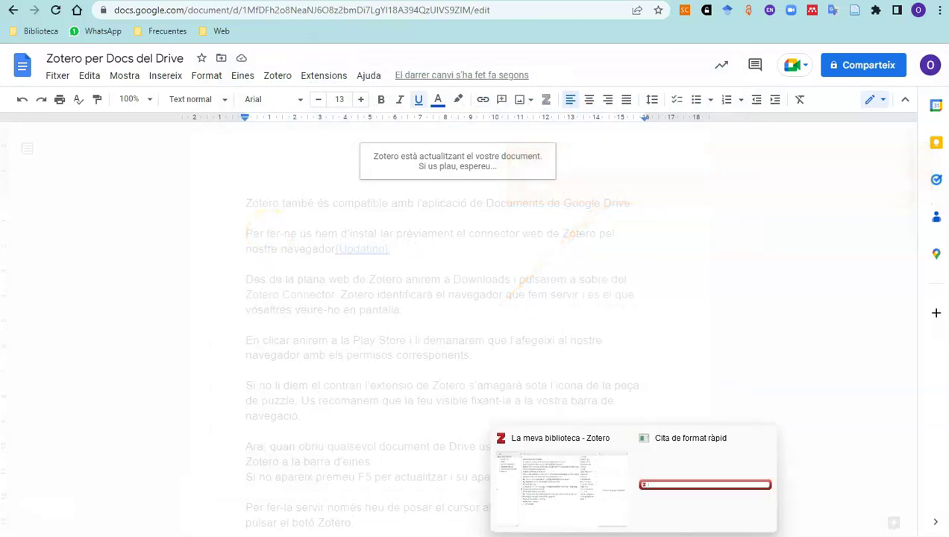
# - Search the quick citation bar for "doc" and cite "Risk assessment of endocrine disrupting chemicals--introduction to this special issue"
pyautogui.click(668, 512)
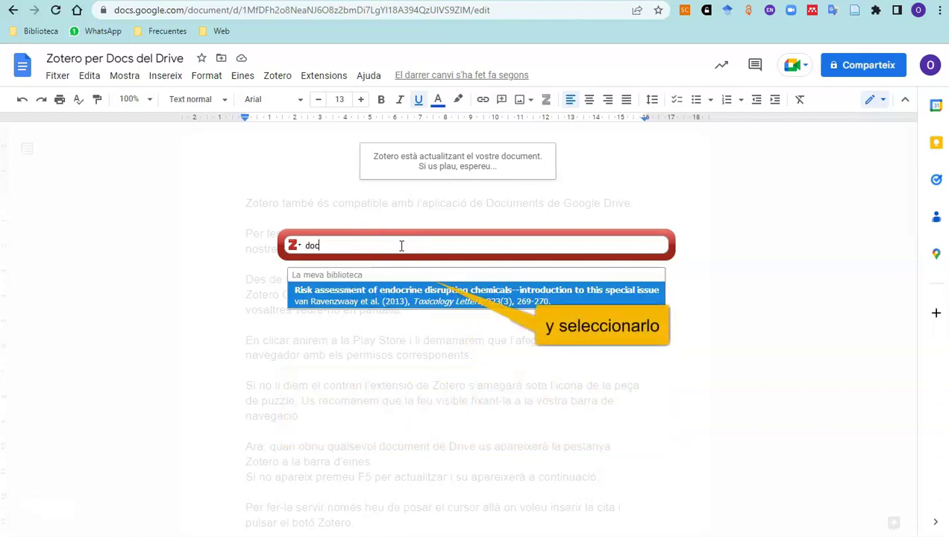
pyautogui.click(407, 298)
pyautogui.press('Return')
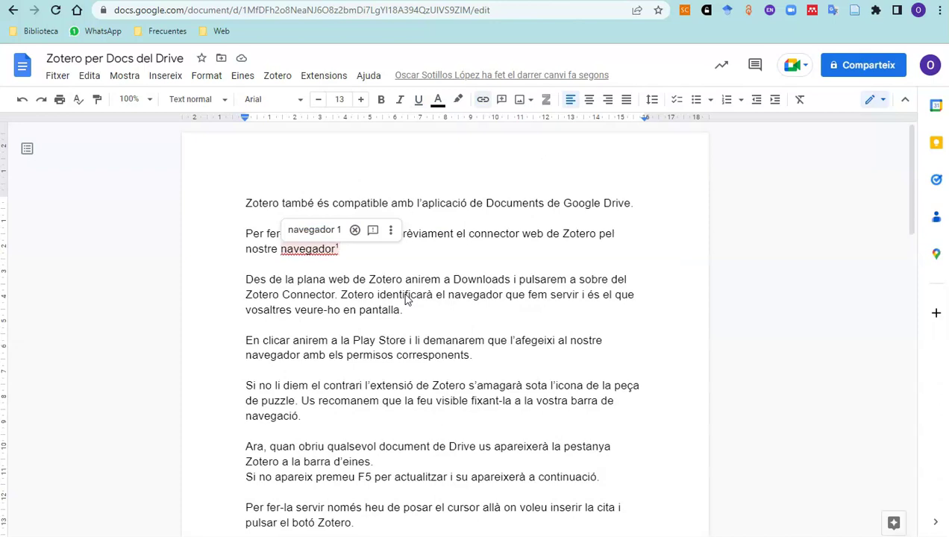
# - Insert a citation of "Council of AsMA" after "en pantalla." in the third paragraph, using Zotero's classic citation view
pyautogui.click(443, 311)
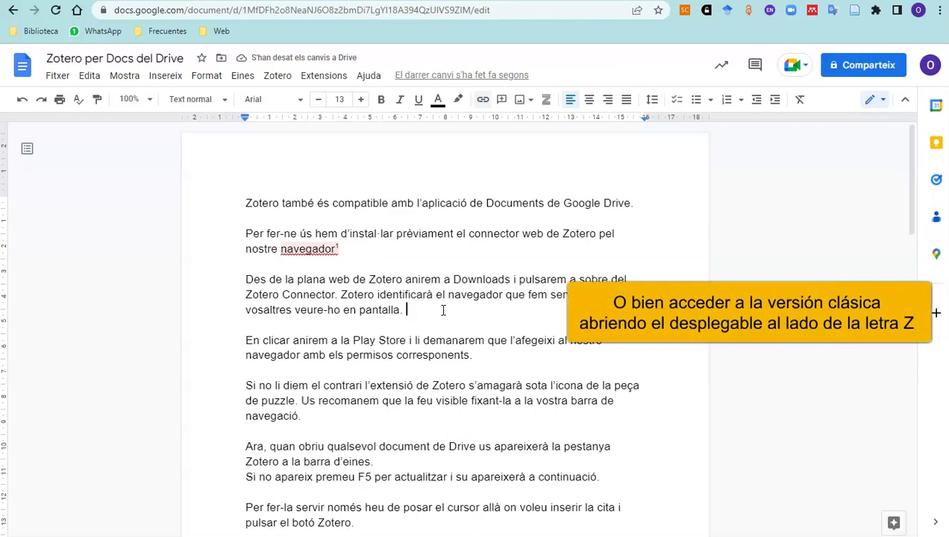
pyautogui.click(275, 76)
pyautogui.click(298, 99)
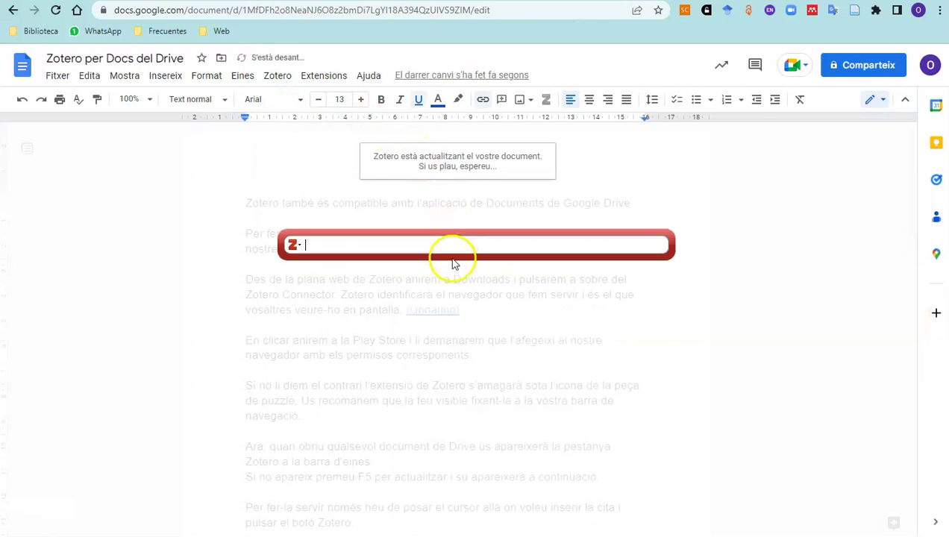
pyautogui.click(296, 246)
pyautogui.click(364, 280)
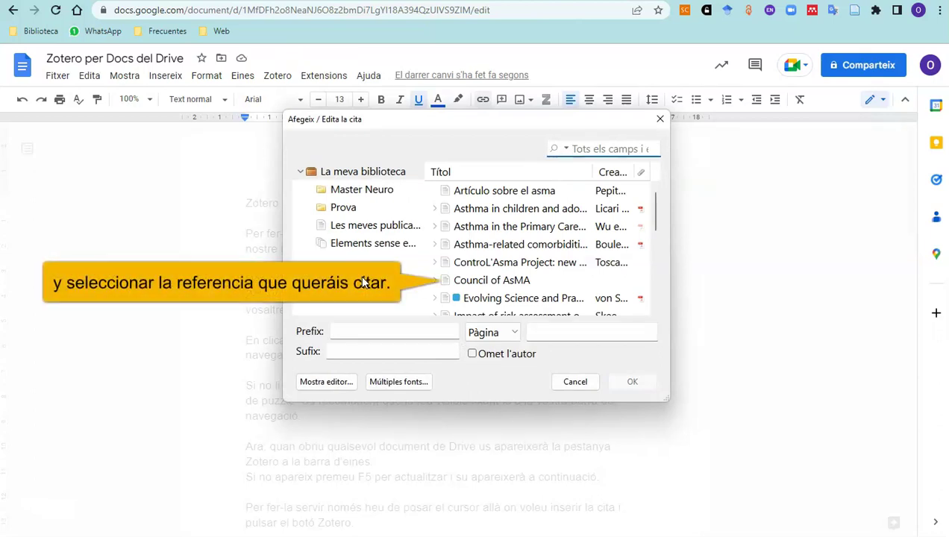
pyautogui.click(478, 281)
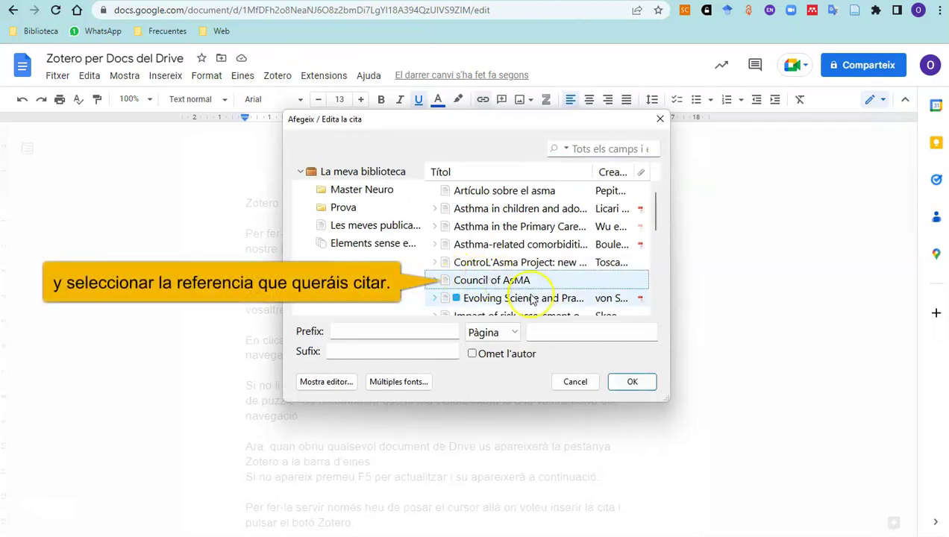
pyautogui.click(628, 382)
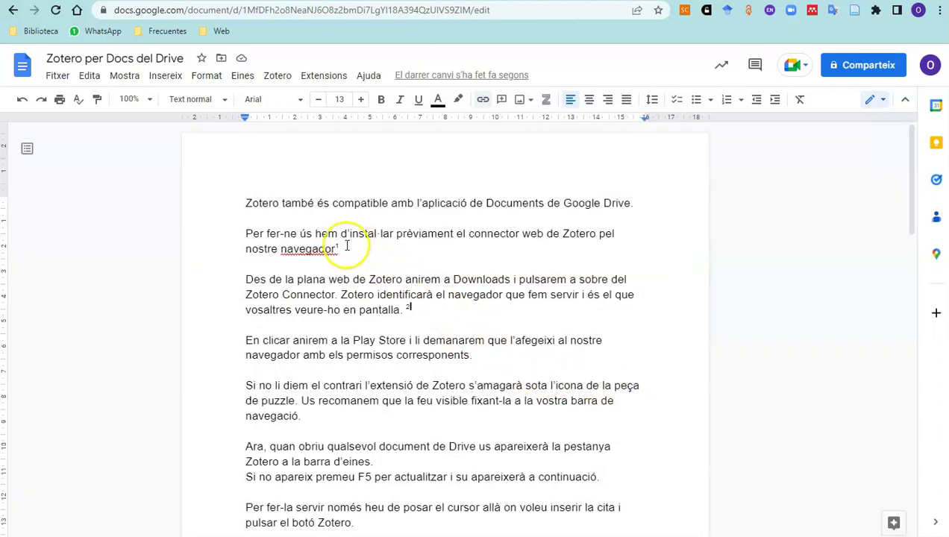
pyautogui.click(333, 248)
pyautogui.click(396, 339)
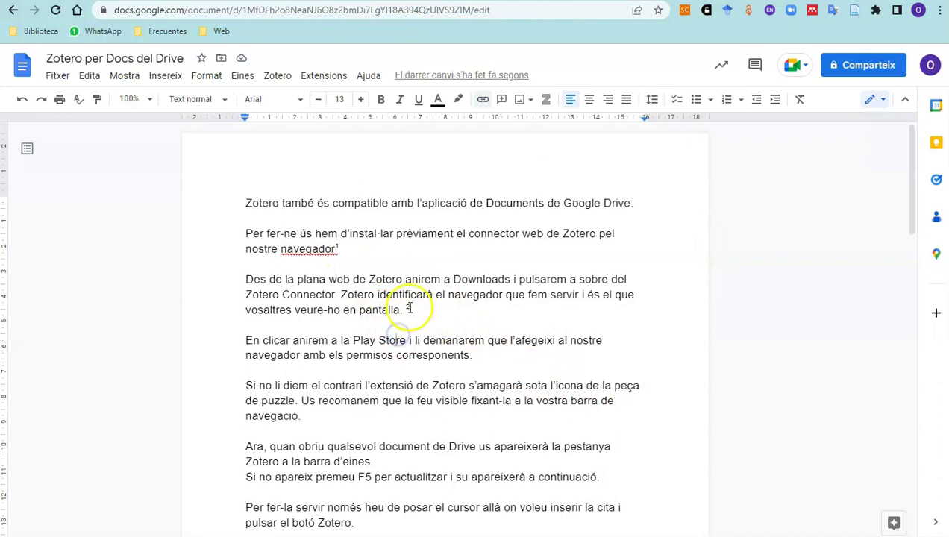
pyautogui.click(408, 308)
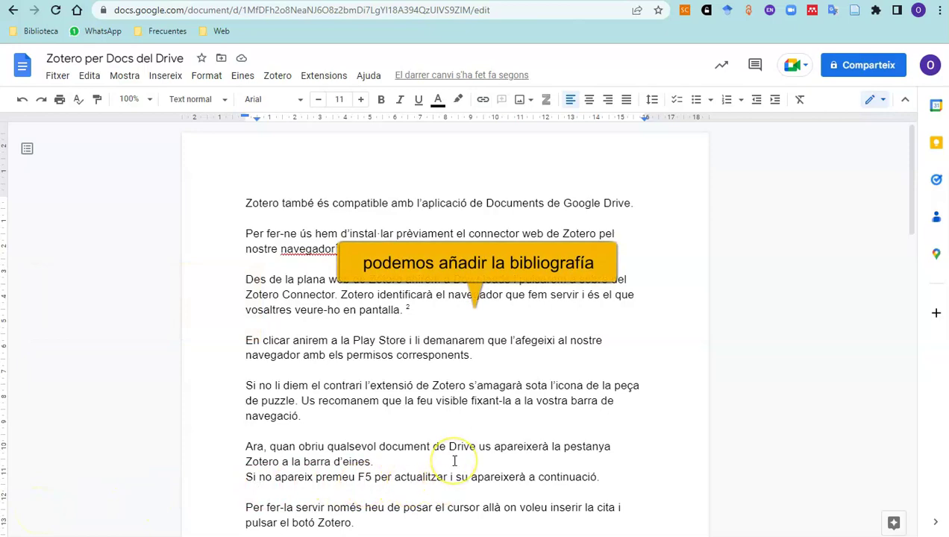
# - Go to the blank area after the document's last paragraph to place the bibliography there
pyautogui.scroll(-7, 454, 461)
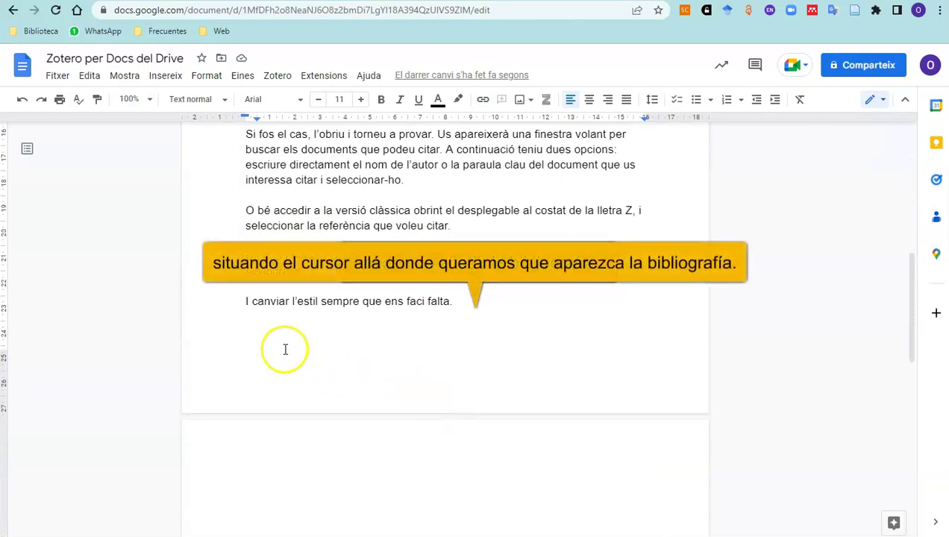